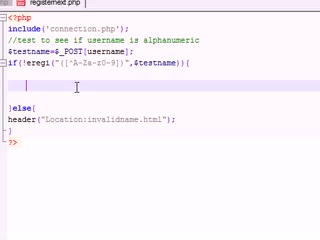
Check the allowed-characters rule, view the letters-and-numbers error for bucky$$, and return.
left_click_drag(132, 51, 3, 51)
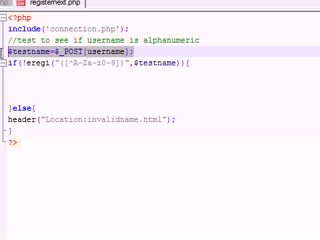
left_click_drag(66, 62, 118, 62)
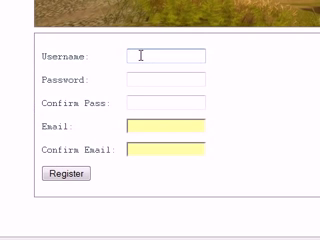
type("g")
key("BackSpace")
type("bucky")
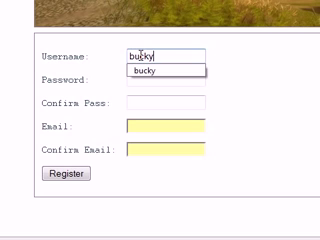
type("$$")
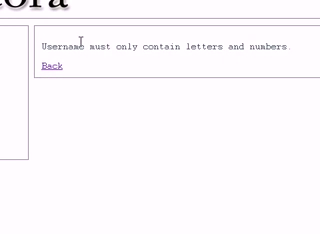
mouse_move(42, 47)
left_mouse_down()
mouse_move(184, 60)
mouse_move(290, 50)
left_mouse_up()
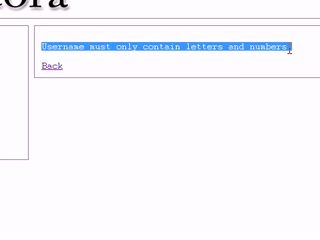
left_click(51, 66)
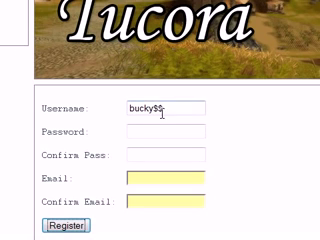
double_click(150, 108)
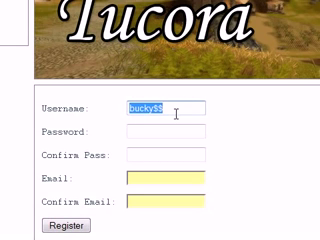
type("whiteblue1942")
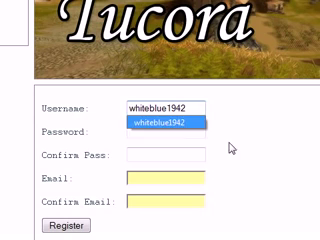
left_click(155, 108)
left_click_drag(192, 108, 115, 102)
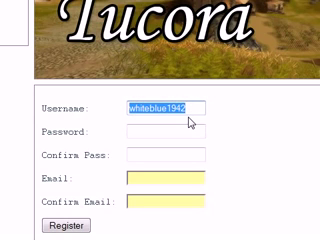
left_click(75, 227)
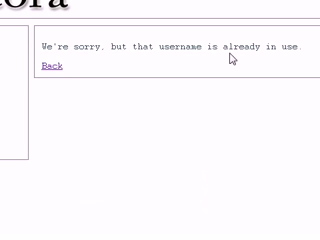
left_click_drag(300, 47, 42, 44)
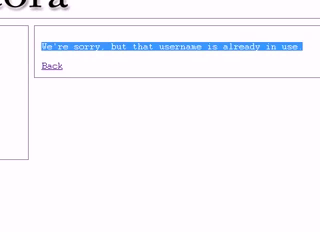
left_click(51, 66)
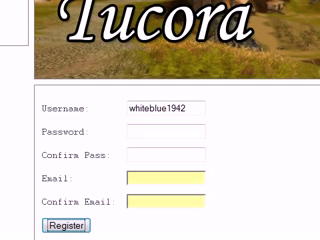
double_click(193, 108)
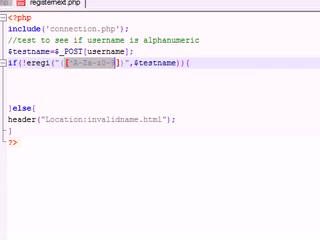
left_click(82, 89)
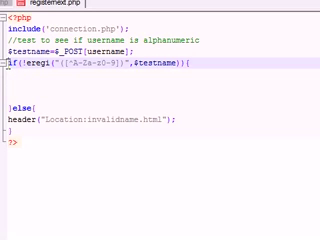
left_click_drag(8, 63, 45, 130)
left_click(43, 85)
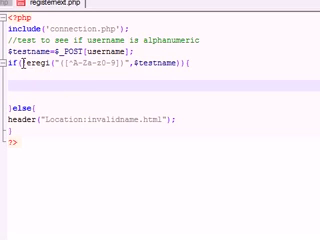
left_click_drag(22, 63, 180, 64)
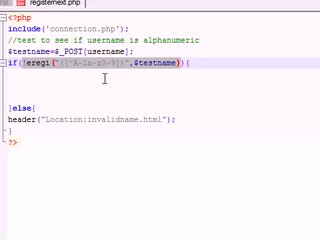
left_click(59, 86)
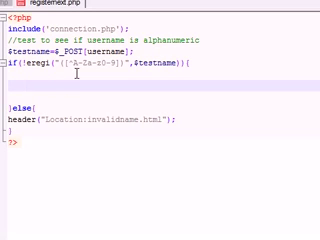
left_click(76, 64)
left_click_drag(74, 63, 118, 63)
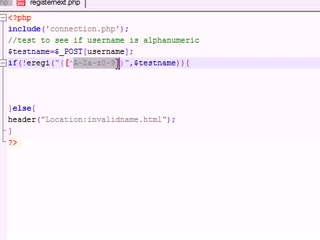
left_click(57, 85)
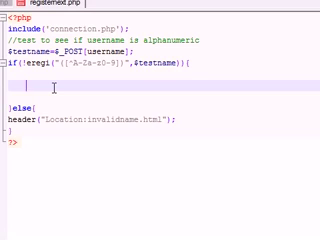
type("//")
type("test")
type(" for duplic")
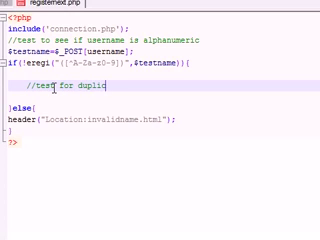
type("ate nanmes")
Write the $query line selecting from users where username equals, fixing typos.
key("Return")
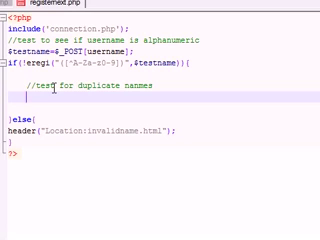
type("$query")
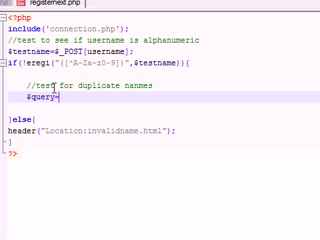
type("=\"")
type("SELECT")
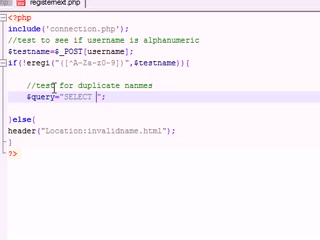
type("*")
type("FRM")
key("BackSpace")
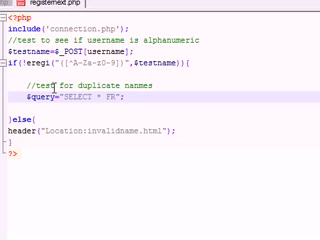
type("OM")
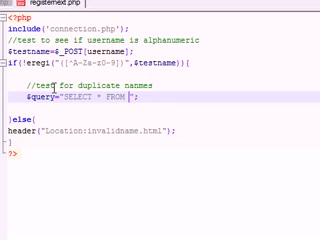
type(" users")
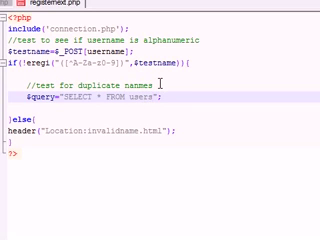
type(" WHERE ")
type("username")
left_click_drag(185, 97, 221, 97)
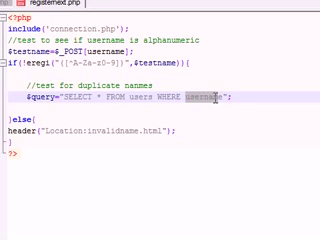
key("End")
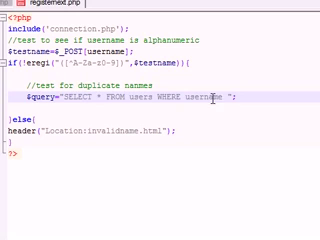
type("=")
type("'")
key("BackSpace")
type("''")
Copy $_POST[username] from line 4 and paste it inside the query quotes.
left_click_drag(131, 51, 55, 51)
right_click(62, 56)
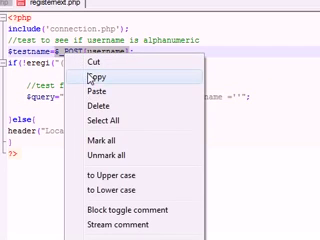
left_click(96, 77)
left_click(237, 97)
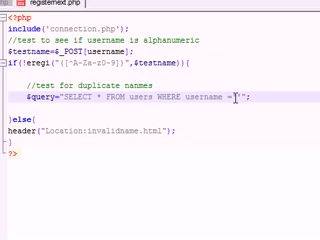
right_click(240, 97)
left_click(268, 135)
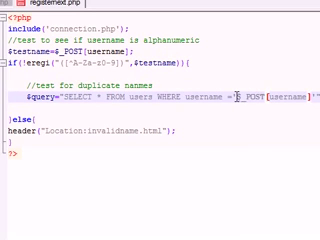
left_click_drag(236, 97, 310, 97)
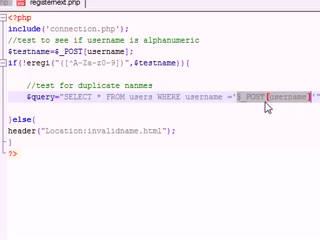
Review the table name users, the username column and the posted username value.
left_click(97, 97)
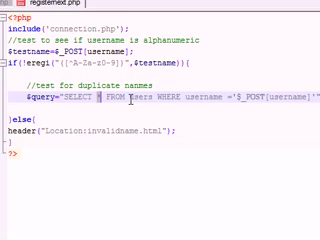
left_click_drag(129, 97, 153, 97)
left_click_drag(185, 97, 248, 97)
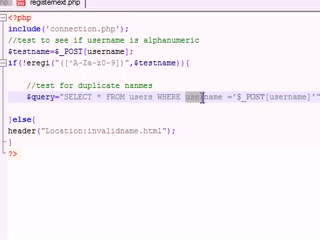
left_click(265, 97)
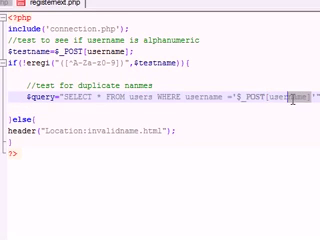
left_click_drag(310, 97, 237, 97)
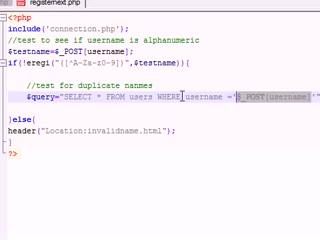
left_click(237, 97)
Add the $result=mysql_query($query) line and point out its $query argument.
key("Return")
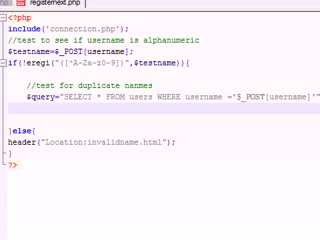
type("$result=")
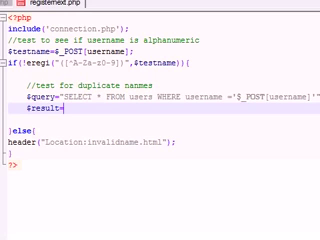
type("mysql_")
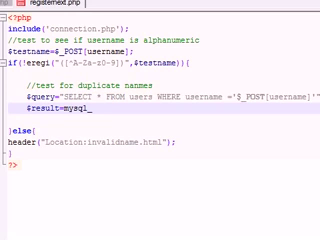
type("query(")
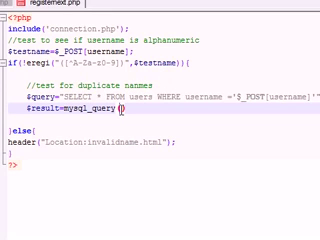
type("$que")
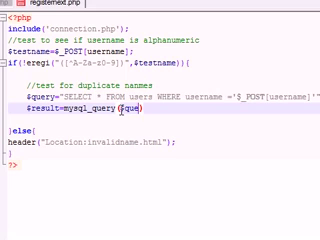
type("ry")
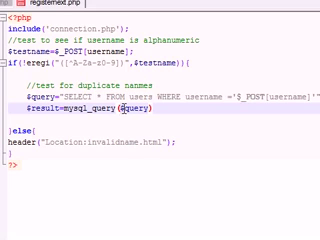
double_click(135, 109)
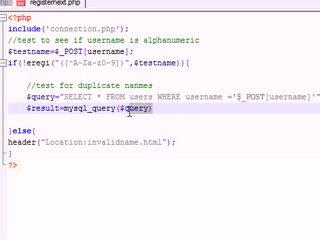
double_click(40, 97)
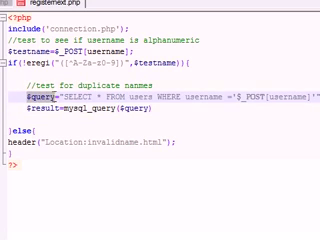
left_click(122, 109)
double_click(135, 109)
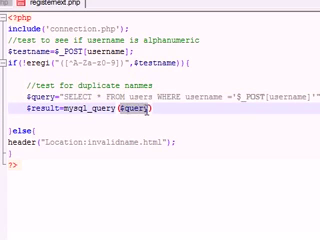
left_click(48, 97)
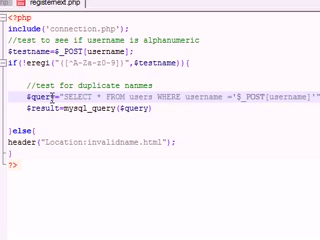
double_click(133, 109)
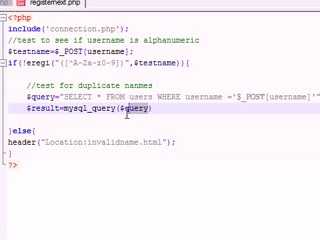
left_click(162, 109)
type(";")
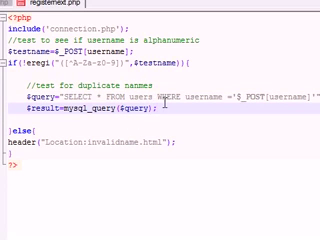
Review the SELECT query line and the $result line and variable.
left_click(27, 97)
left_click_drag(27, 97, 310, 97)
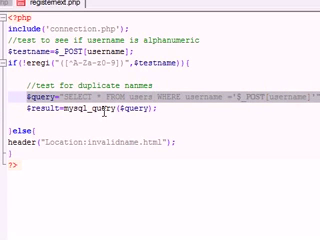
left_click_drag(24, 108, 167, 113)
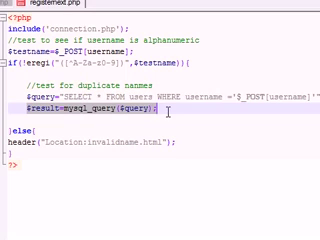
left_click(180, 112)
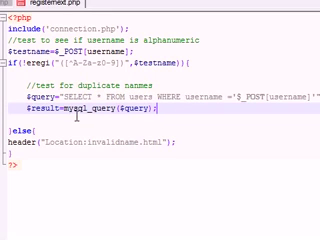
left_click_drag(26, 108, 62, 108)
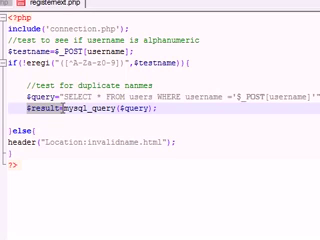
left_click(170, 110)
Add $num=mysql_num_rows($result); on a new line, correcting a typo.
key("Return")
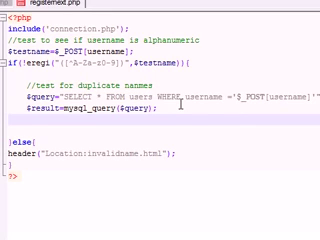
type("$")
type("num=")
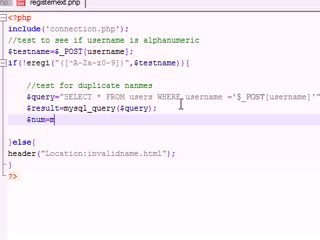
type("mysql")
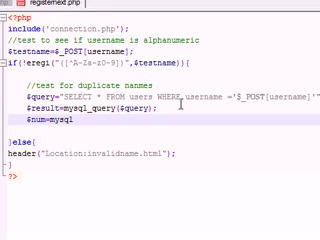
type("_num_")
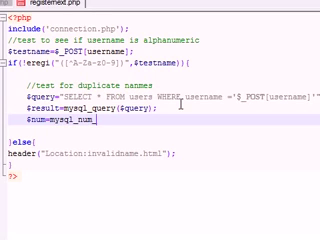
type("rows")
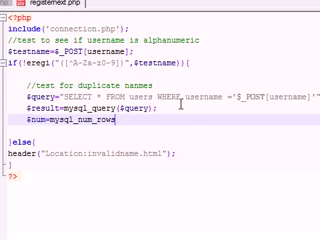
type("(")
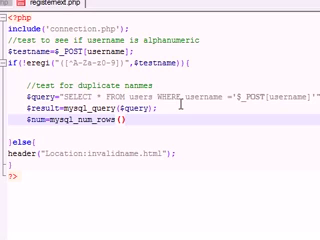
type("$result)")
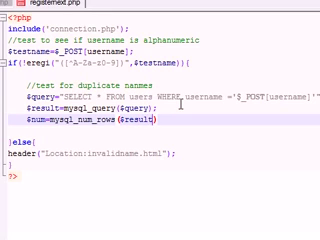
type(";")
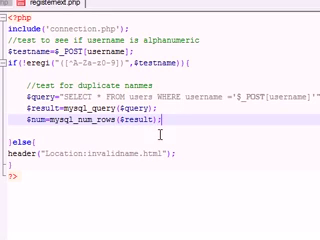
mouse_move(48, 119)
left_mouse_down()
mouse_move(162, 120)
mouse_move(26, 108)
left_mouse_up()
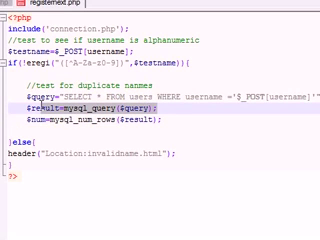
left_click(162, 108)
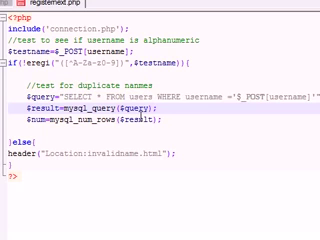
Compare $num with $query and $_POST[username], then open blank lines below $num.
left_click_drag(238, 96, 310, 96)
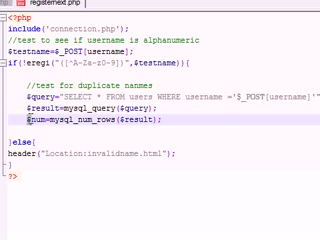
left_click_drag(28, 119, 46, 120)
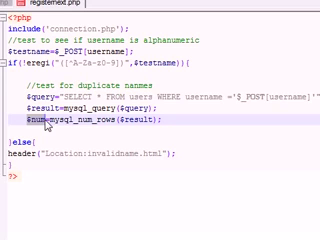
left_click_drag(27, 97, 50, 97)
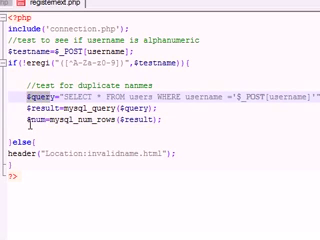
left_click_drag(28, 119, 44, 120)
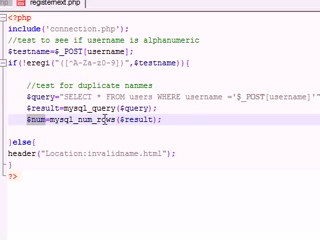
left_click(183, 119)
key("Return")
key("Return")
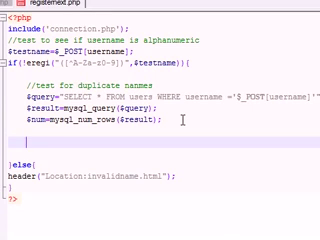
type("if(")
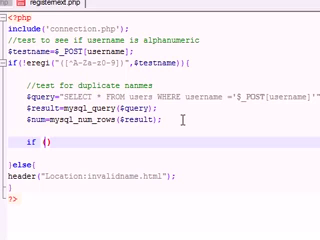
type("$")
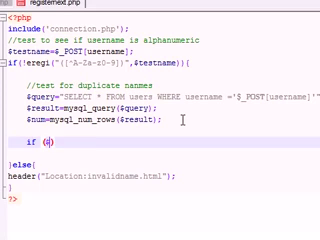
type("num ==")
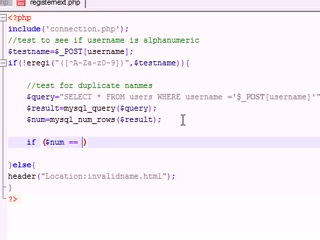
type(" 0)")
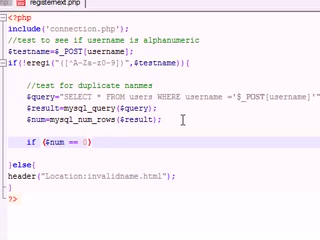
type("{")
Open blank lines inside the if ($num == 0){ block.
key("Return")
key("Return")
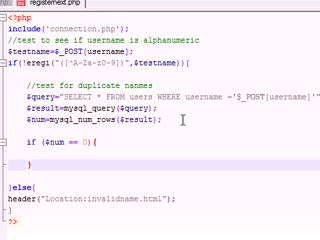
type("}else")
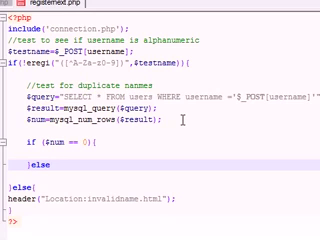
type("(")
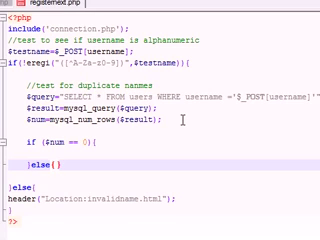
Write header("Location:nameinuser.html"); on a blank line inside the else braces.
key("Return")
key("Return")
key("Up")
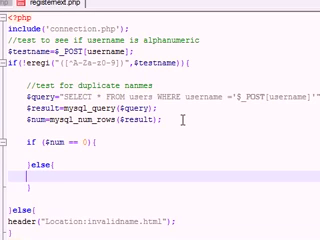
type("header")
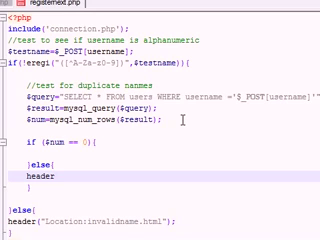
type("(")
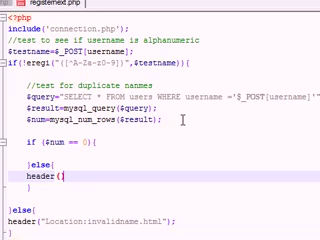
type(");")
key("Left")
key("Left")
type("(Location")
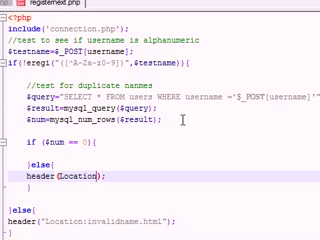
type(":n")
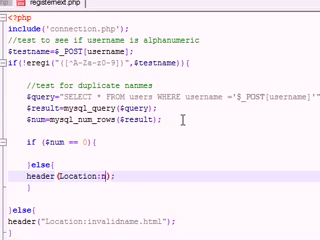
type("ameinuse")
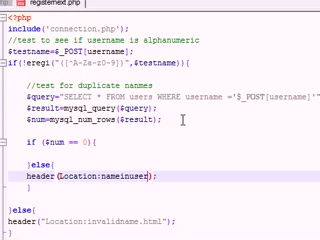
type("r.html")
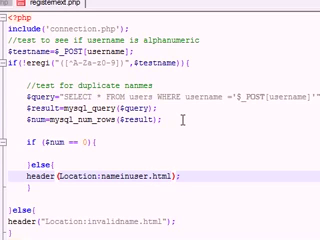
type("\"")
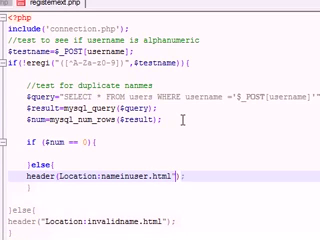
type("\"")
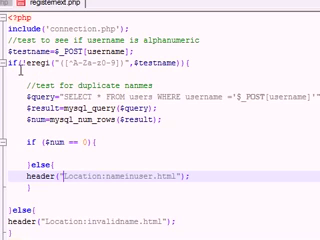
left_click_drag(190, 62, 8, 63)
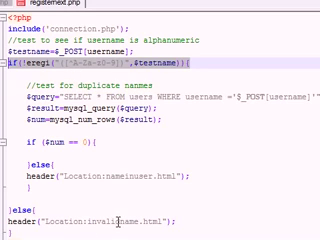
left_click_drag(84, 221, 162, 221)
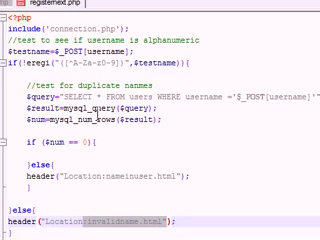
left_click(27, 85)
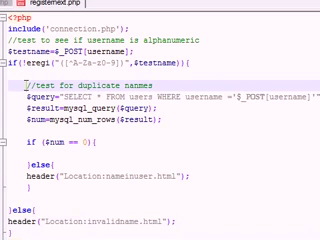
left_click_drag(27, 85, 163, 119)
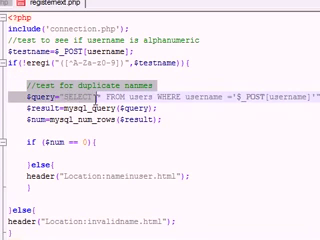
left_click(152, 119)
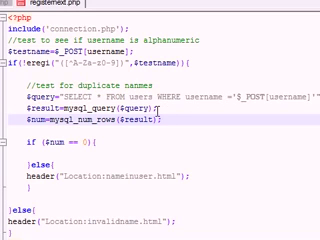
left_click_drag(88, 142, 27, 142)
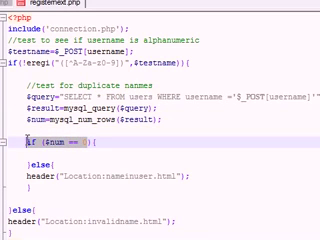
left_click(62, 154)
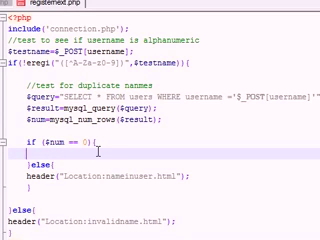
Correct the target to nameinuse.html, then review the $testname line and duplicate-check comment.
left_click(151, 177)
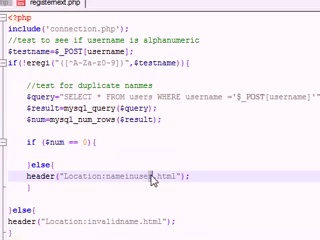
key("BackSpace")
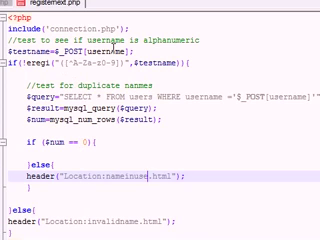
left_click(132, 50)
left_click_drag(132, 50, 8, 50)
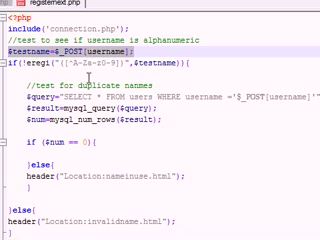
double_click(135, 85)
left_click_drag(152, 85, 27, 85)
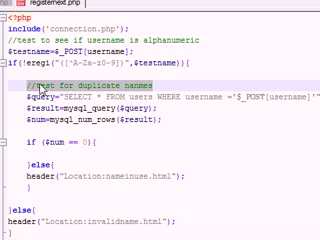